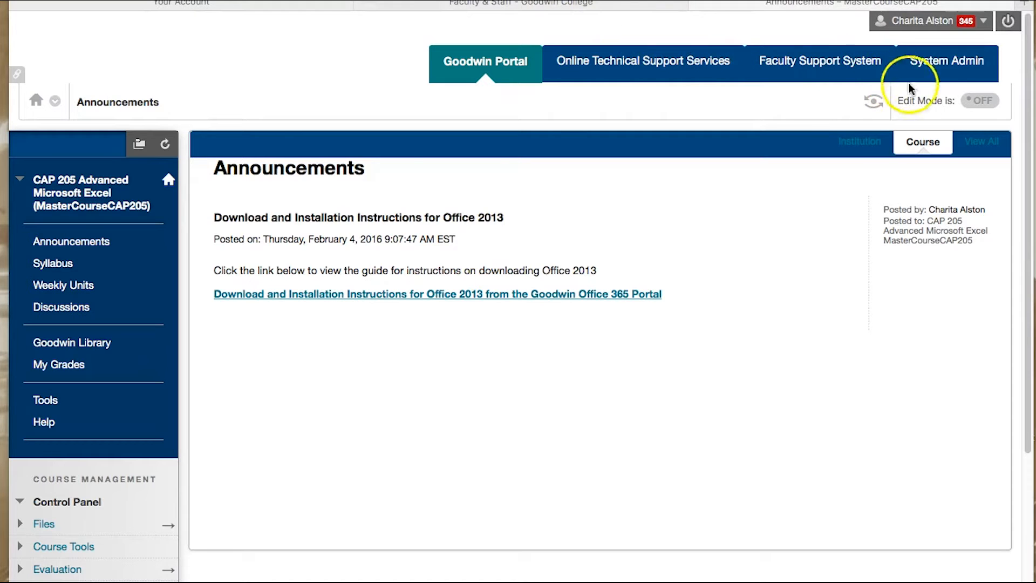
Step: Turn on edit mode for the CAP 205 course and open the Full Grade Center
{"action": "left_click", "coordinate": [980, 100]}
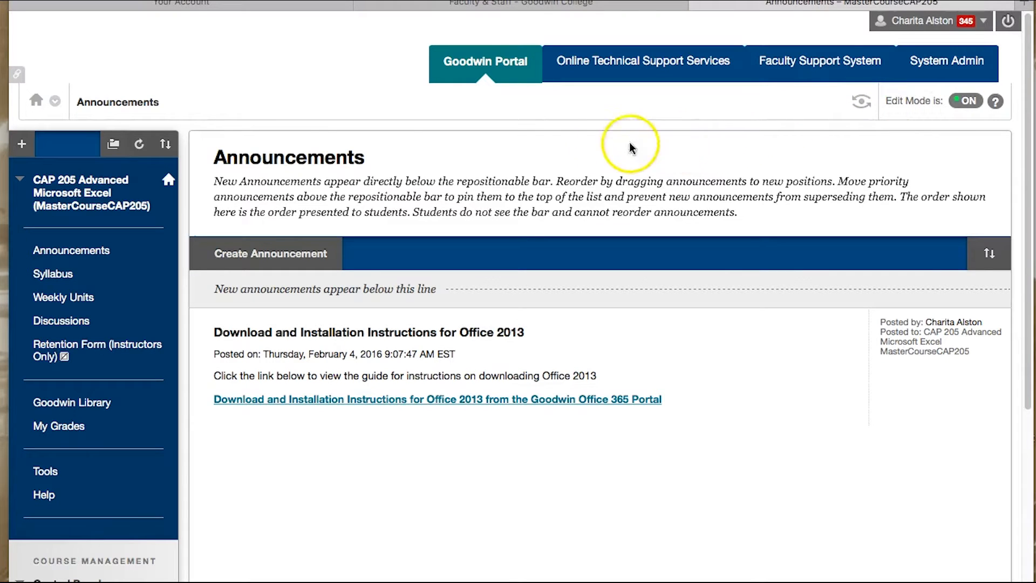
{"action": "scroll", "coordinate": [116, 495], "scroll_direction": "down", "scroll_amount": 1}
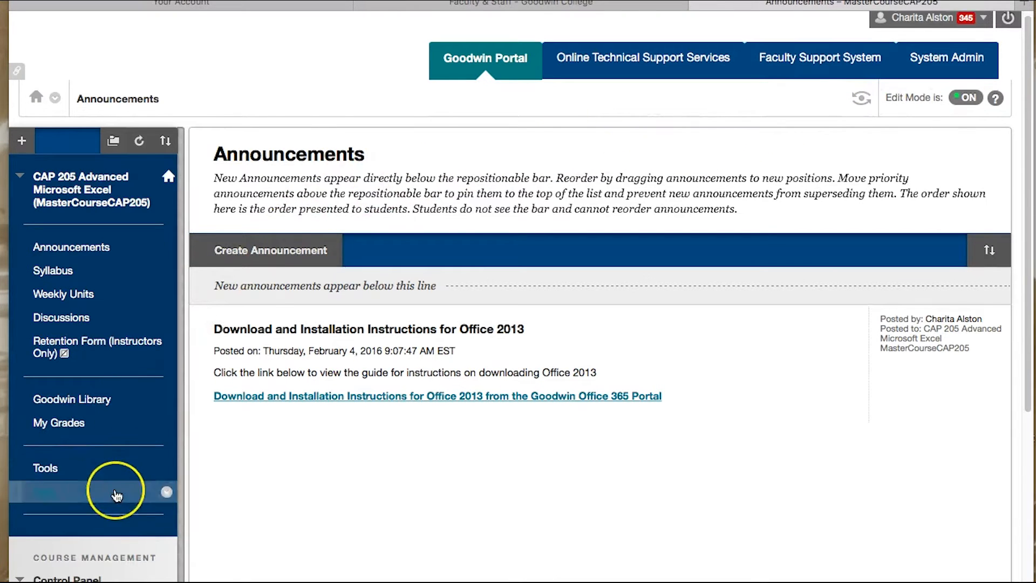
{"action": "scroll", "coordinate": [117, 495], "scroll_direction": "down", "scroll_amount": 3}
{"action": "scroll", "coordinate": [116, 493], "scroll_direction": "down", "scroll_amount": 5}
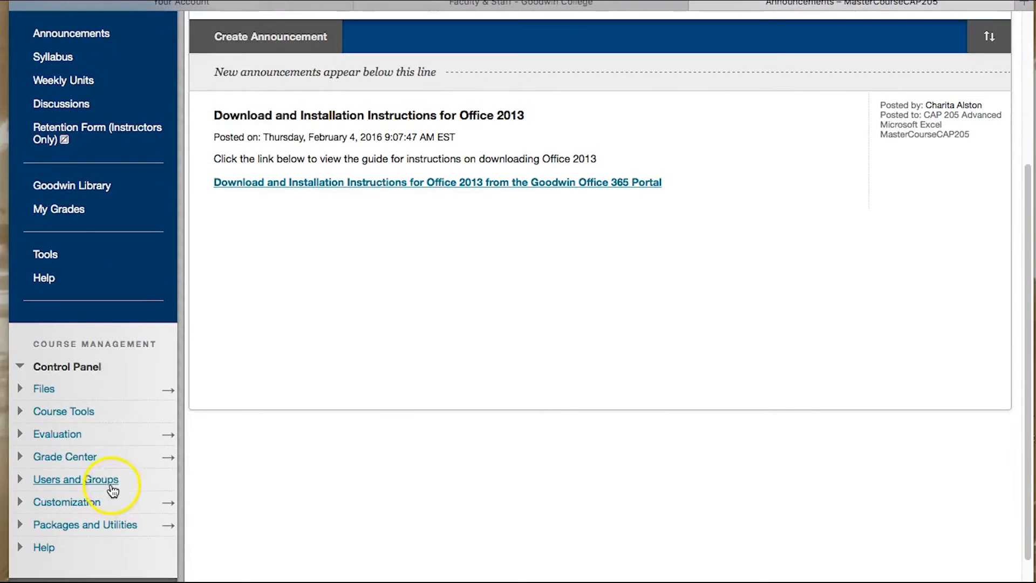
{"action": "left_click", "coordinate": [84, 459]}
{"action": "left_click", "coordinate": [93, 493]}
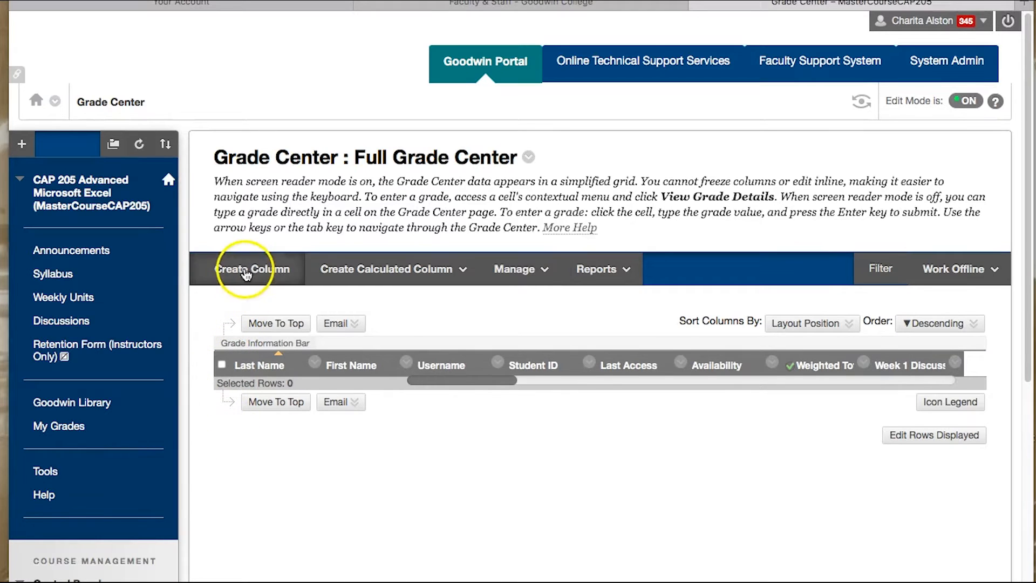
{"action": "left_click", "coordinate": [361, 268]}
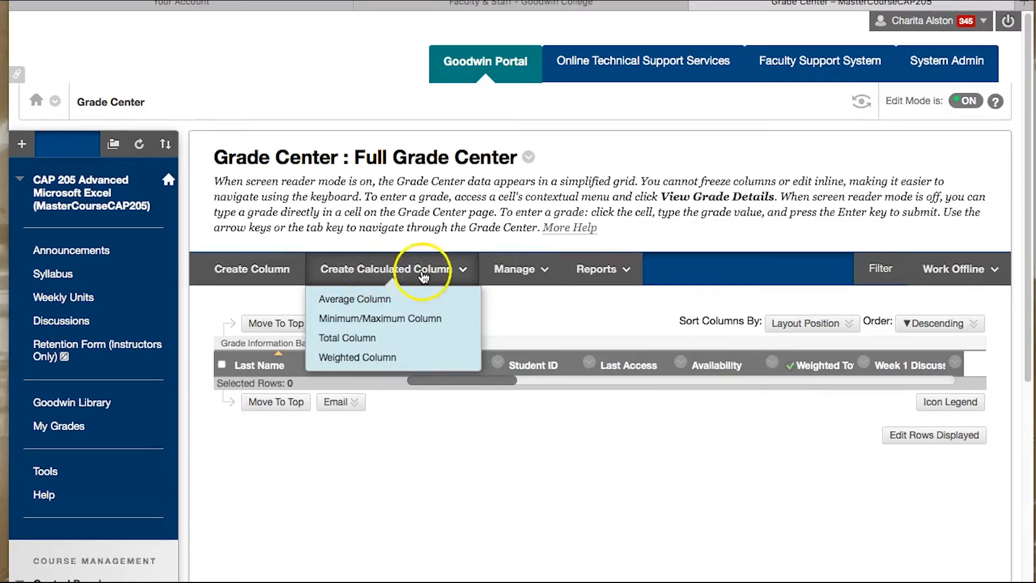
{"action": "left_click", "coordinate": [509, 269]}
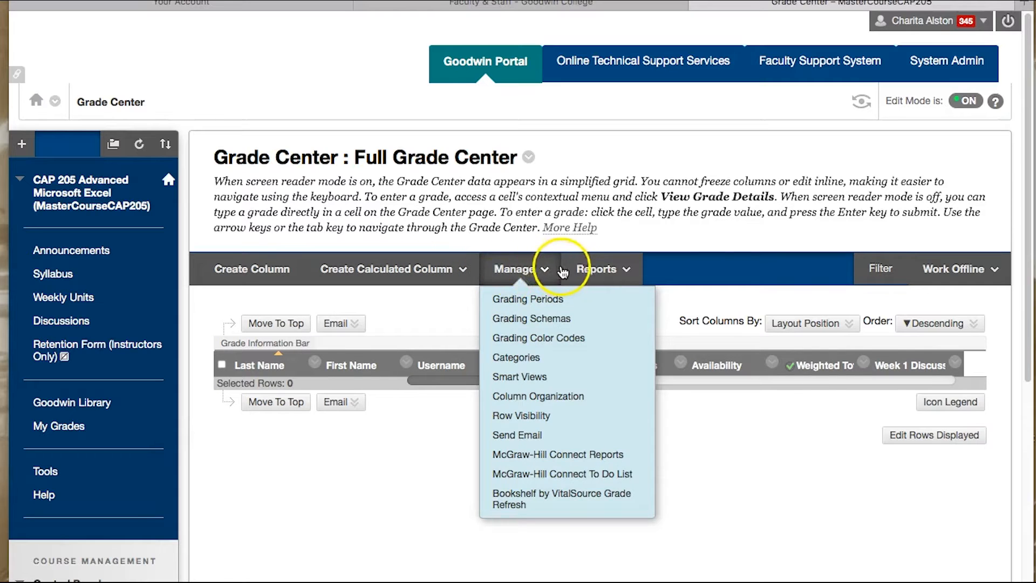
{"action": "left_click", "coordinate": [591, 270]}
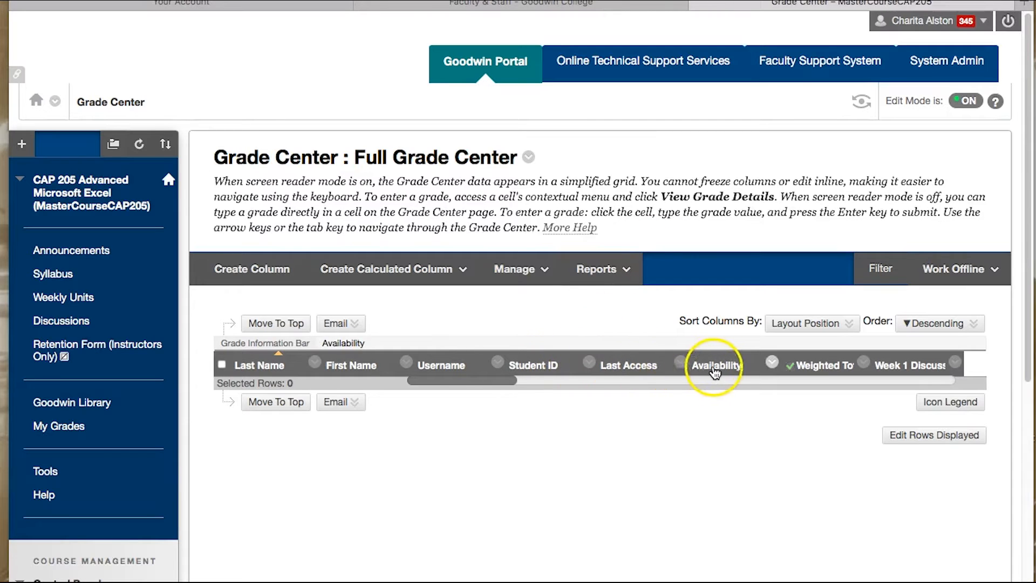
Step: Open the column information of the Week 10 Assignment grade column for editing and submit it
{"action": "left_click_drag", "start_coordinate": [929, 373], "coordinate": [969, 388]}
{"action": "left_click", "coordinate": [930, 373]}
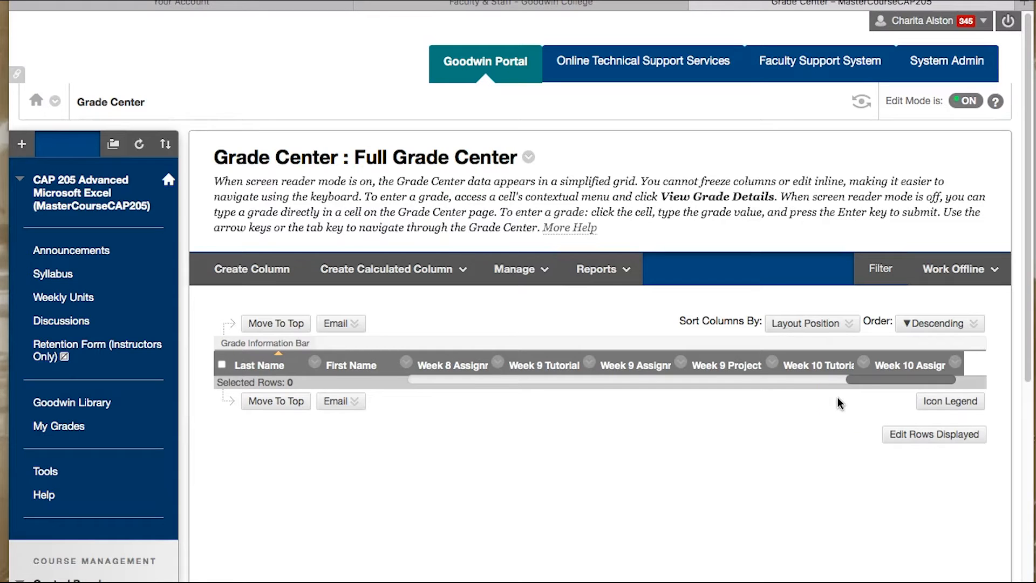
{"action": "left_click", "coordinate": [954, 363]}
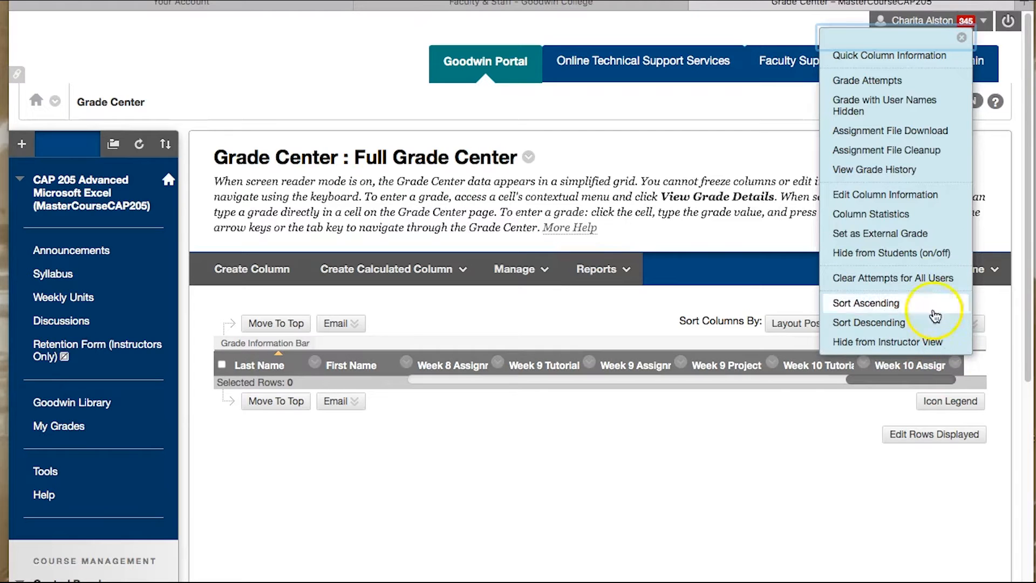
{"action": "left_click", "coordinate": [881, 196]}
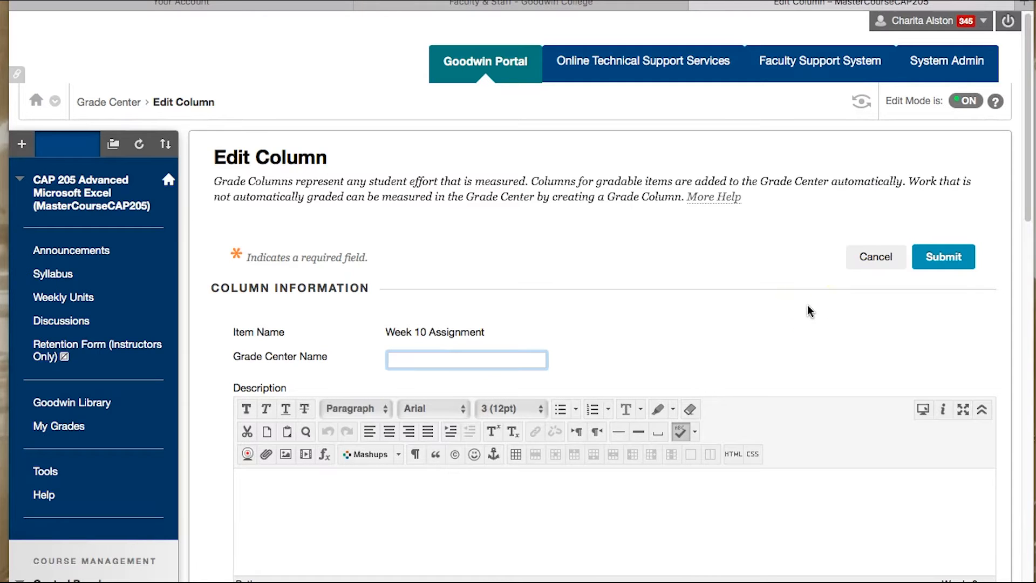
{"action": "left_click", "coordinate": [1028, 207]}
{"action": "left_click_drag", "start_coordinate": [1028, 207], "coordinate": [1027, 567]}
{"action": "left_click", "coordinate": [950, 545]}
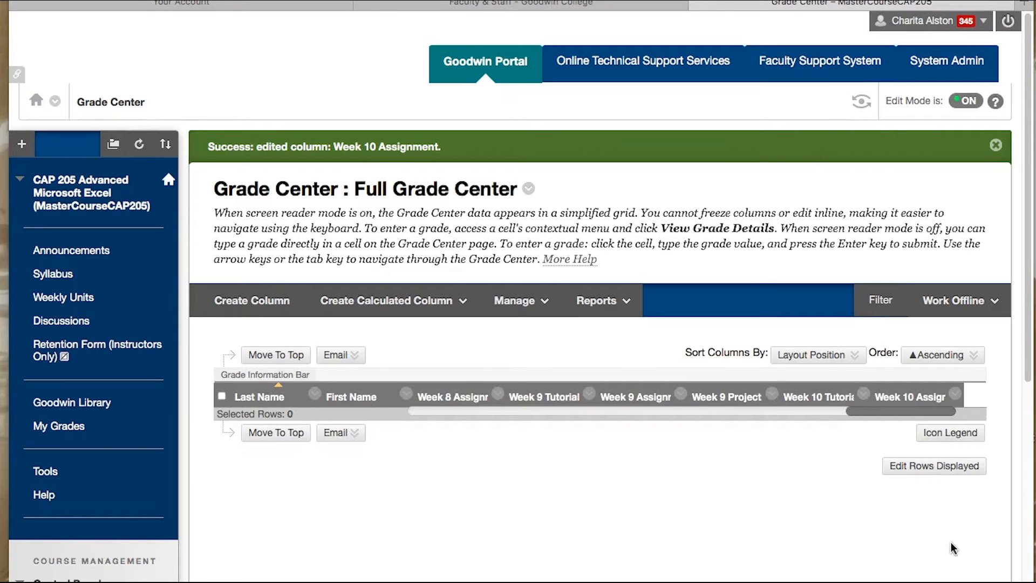
Step: Open the Grade Center's Column Organization page and go to the columns not in a grading period
{"action": "left_click", "coordinate": [886, 523]}
{"action": "left_click", "coordinate": [521, 303]}
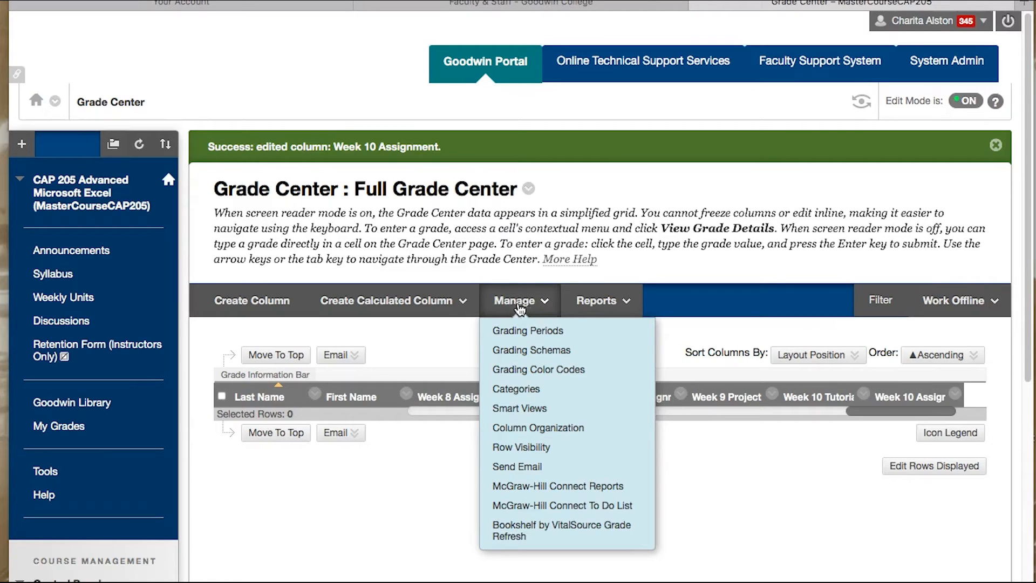
{"action": "left_click", "coordinate": [515, 429]}
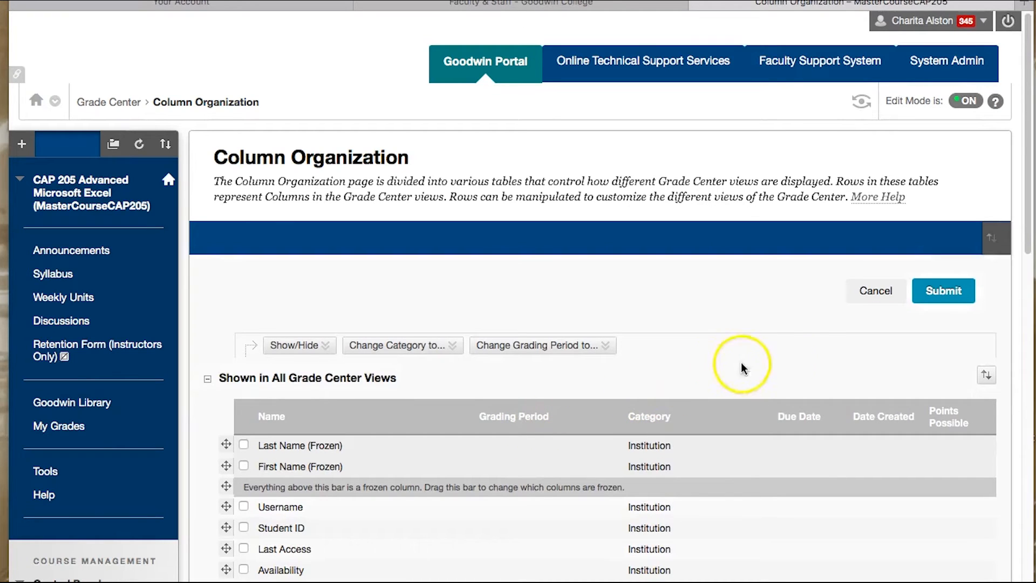
{"action": "left_click_drag", "start_coordinate": [1028, 250], "coordinate": [1030, 369]}
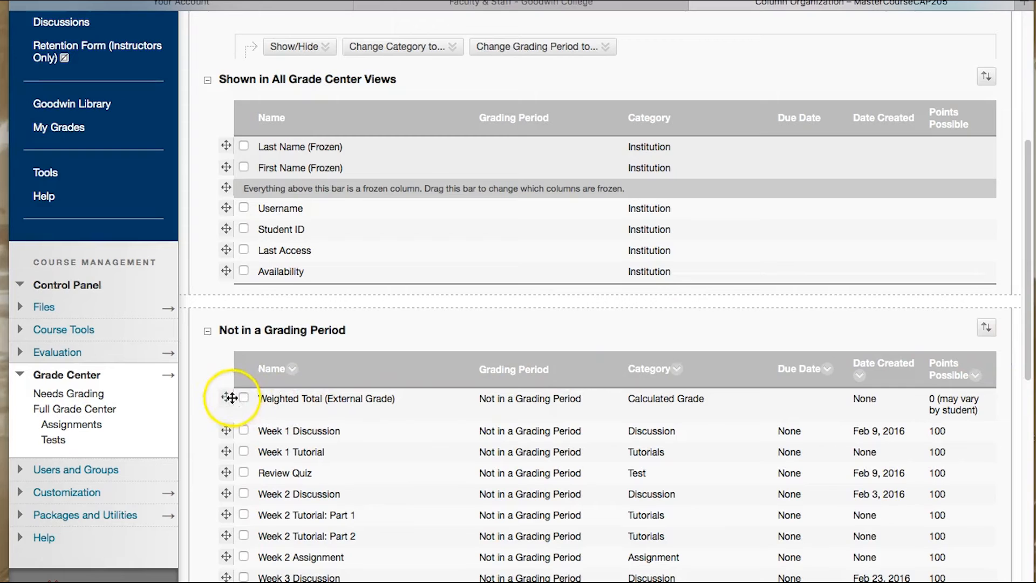
{"action": "left_click_drag", "start_coordinate": [227, 400], "coordinate": [228, 400]}
{"action": "left_click_drag", "start_coordinate": [224, 424], "coordinate": [220, 394]}
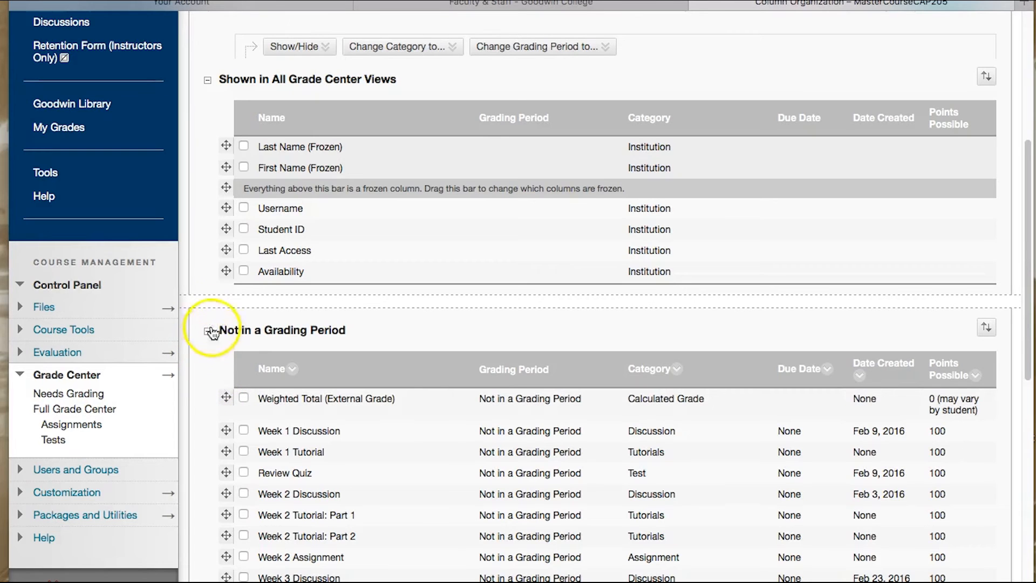
Step: Hide the Last Access and Availability columns in the Column Organization list
{"action": "left_click", "coordinate": [244, 271]}
{"action": "left_click", "coordinate": [244, 249]}
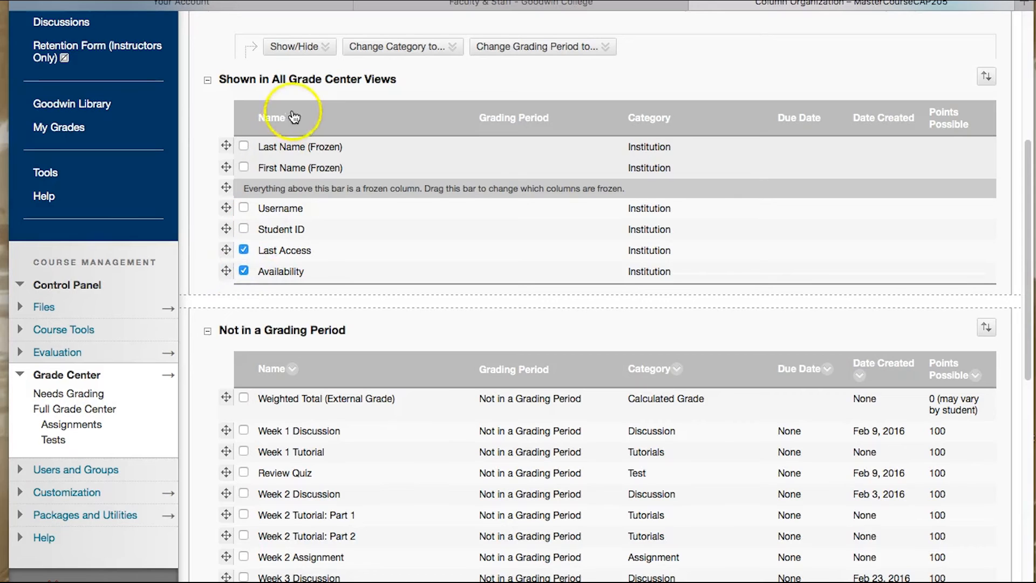
{"action": "left_click", "coordinate": [293, 47]}
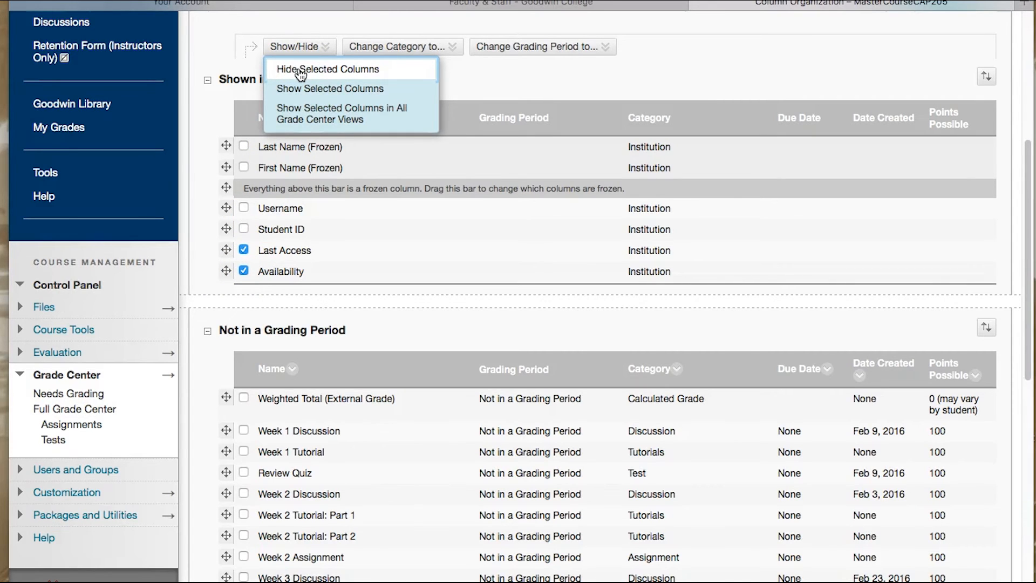
{"action": "left_click", "coordinate": [300, 73]}
{"action": "left_click", "coordinate": [297, 76]}
{"action": "left_click", "coordinate": [258, 208]}
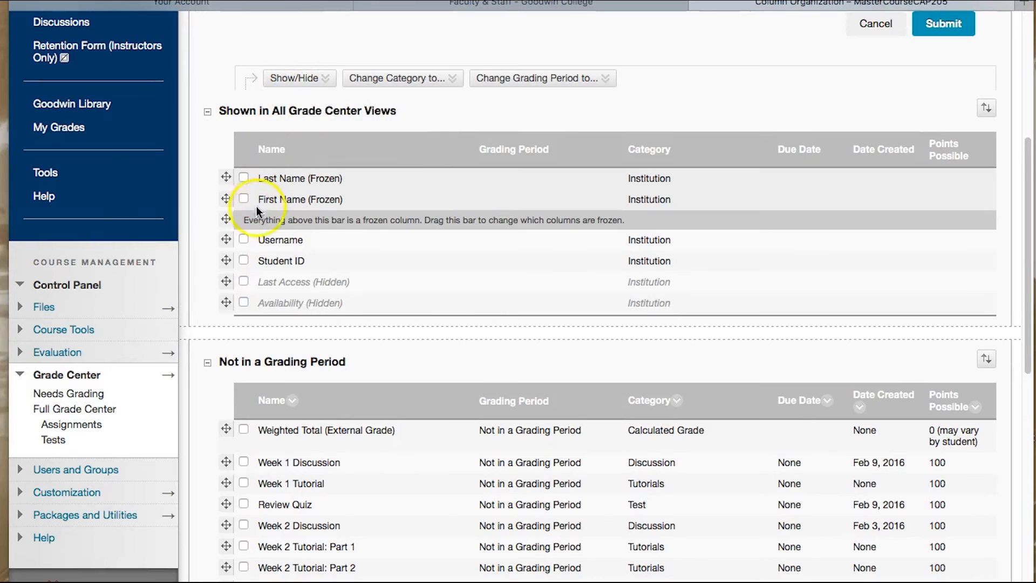
Step: Show the hidden Last Access and Availability columns again
{"action": "left_click", "coordinate": [244, 281]}
{"action": "left_click", "coordinate": [244, 303]}
{"action": "left_click", "coordinate": [296, 78]}
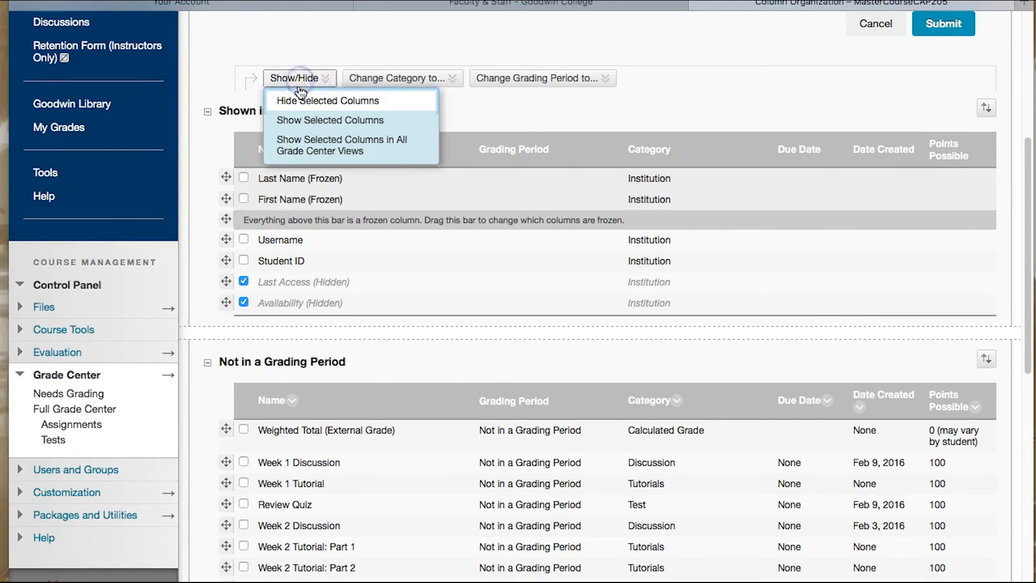
{"action": "left_click", "coordinate": [297, 120]}
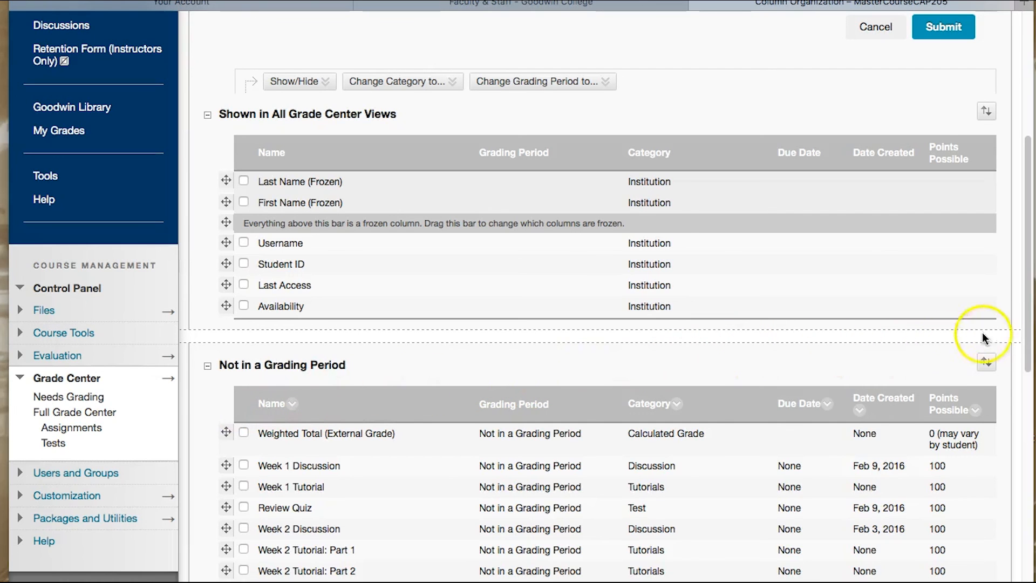
Step: Submit the column organization and return to the first columns of the Full Grade Center
{"action": "left_click_drag", "start_coordinate": [1028, 331], "coordinate": [1025, 545]}
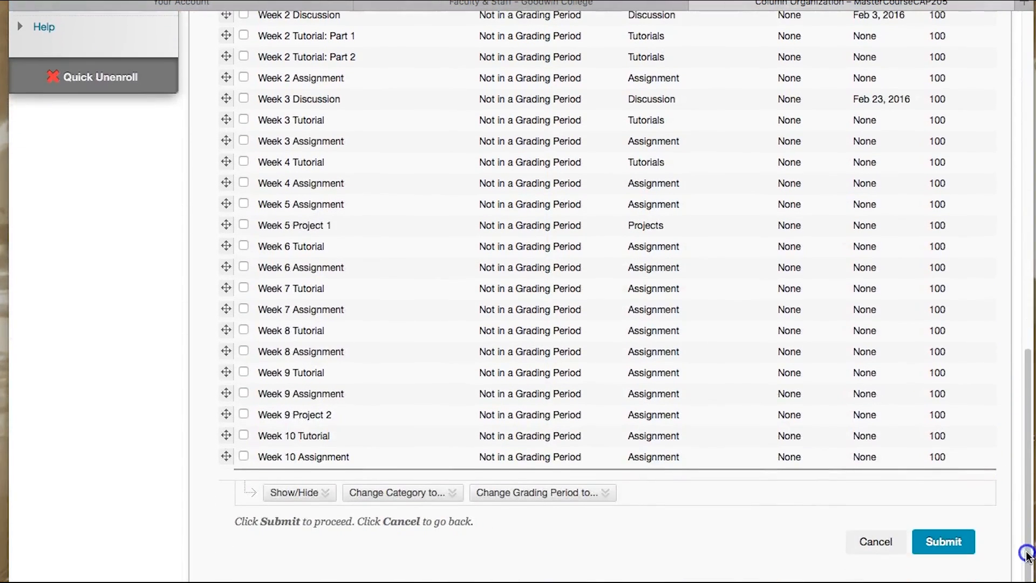
{"action": "left_click", "coordinate": [939, 544]}
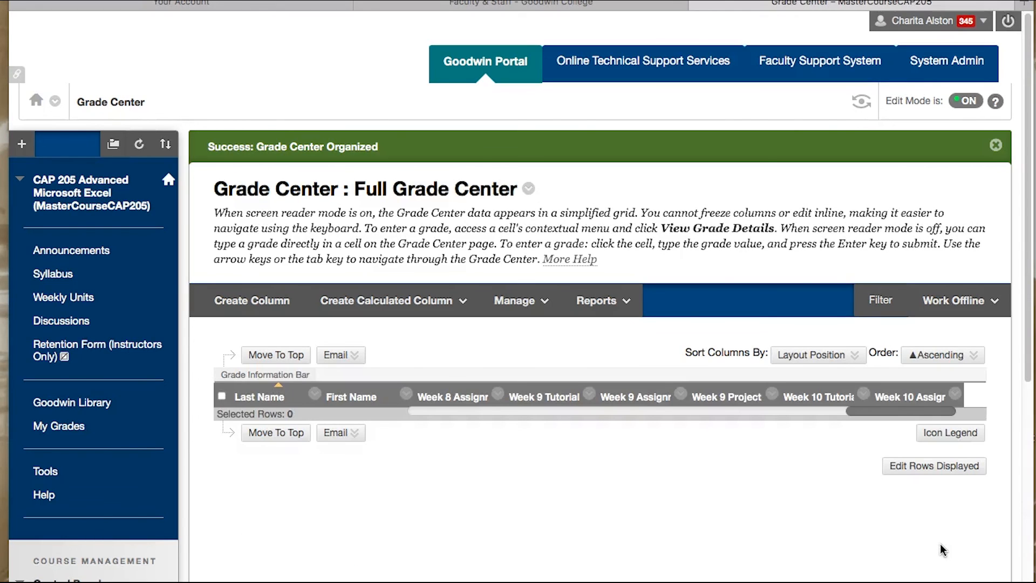
{"action": "left_click_drag", "start_coordinate": [890, 413], "coordinate": [441, 411]}
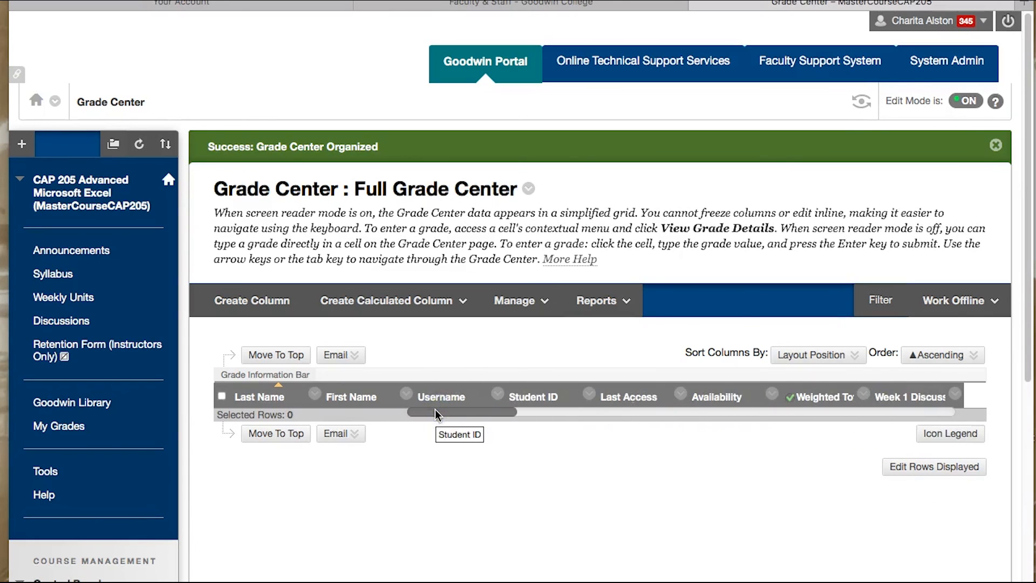
{"action": "left_click", "coordinate": [332, 355]}
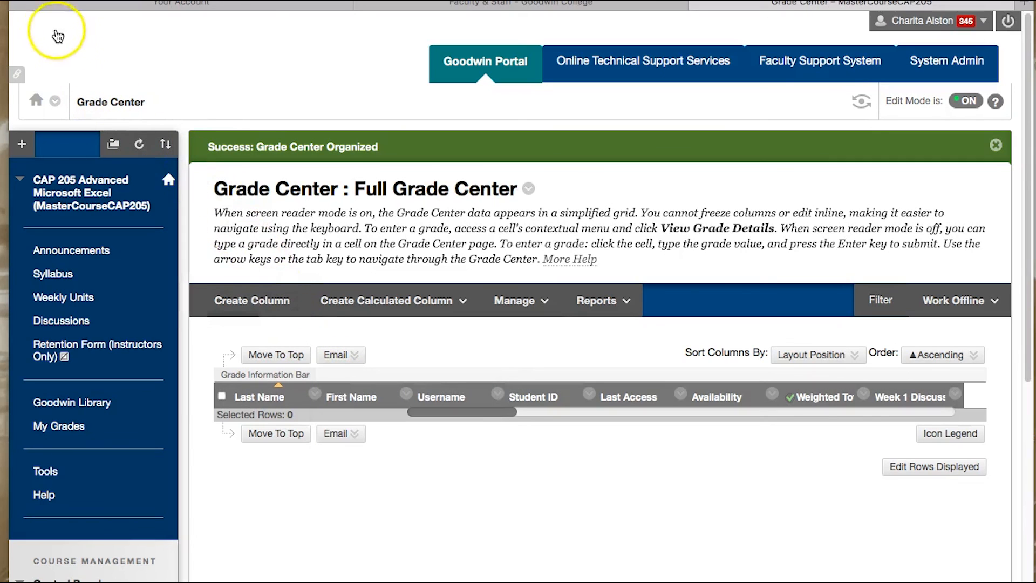